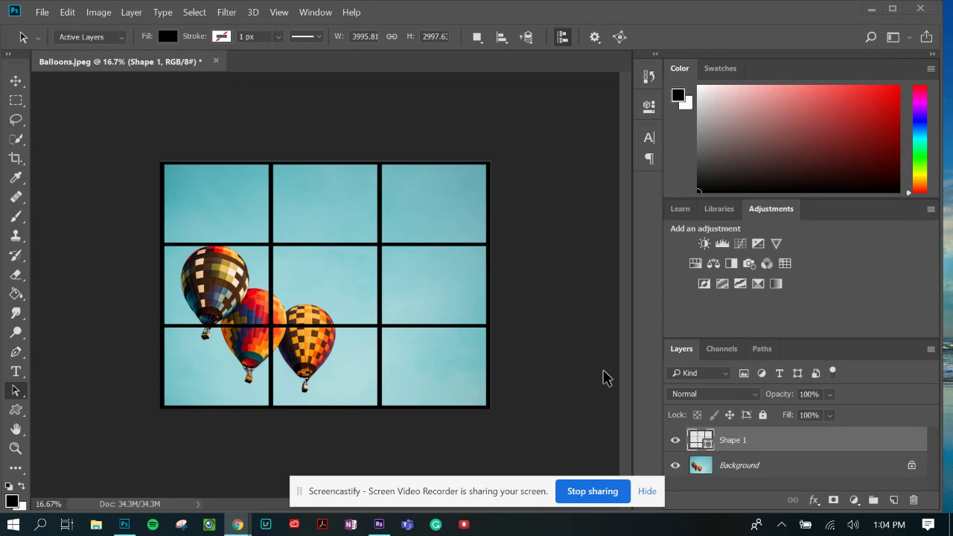
# Step: Bring Photoshop forward and briefly hide, then show again, the grid shape layer
pyautogui.click(400, 232)
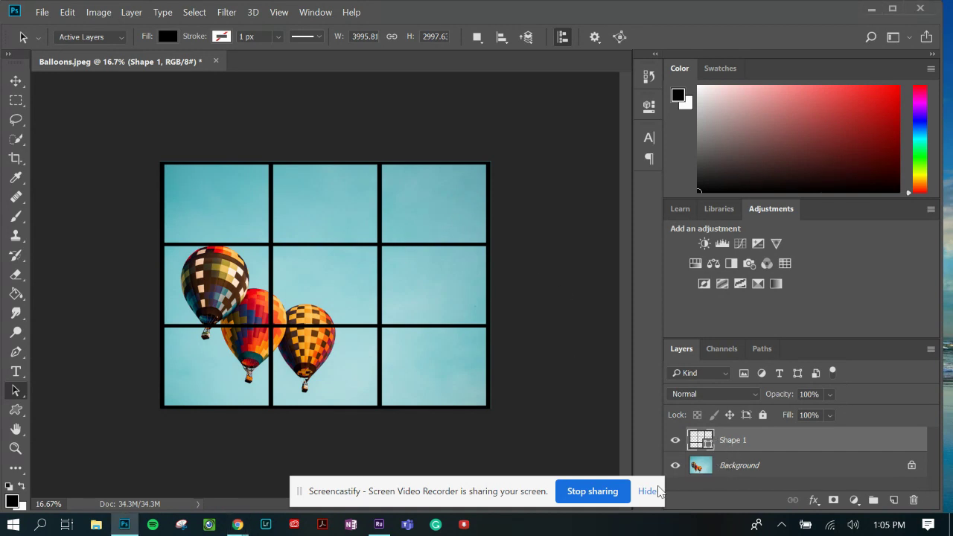
pyautogui.click(648, 493)
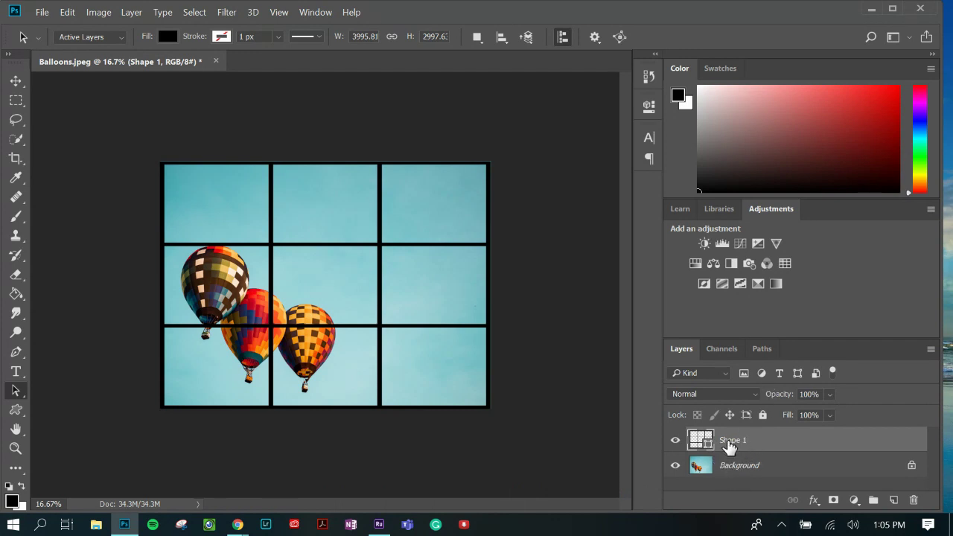
pyautogui.click(675, 442)
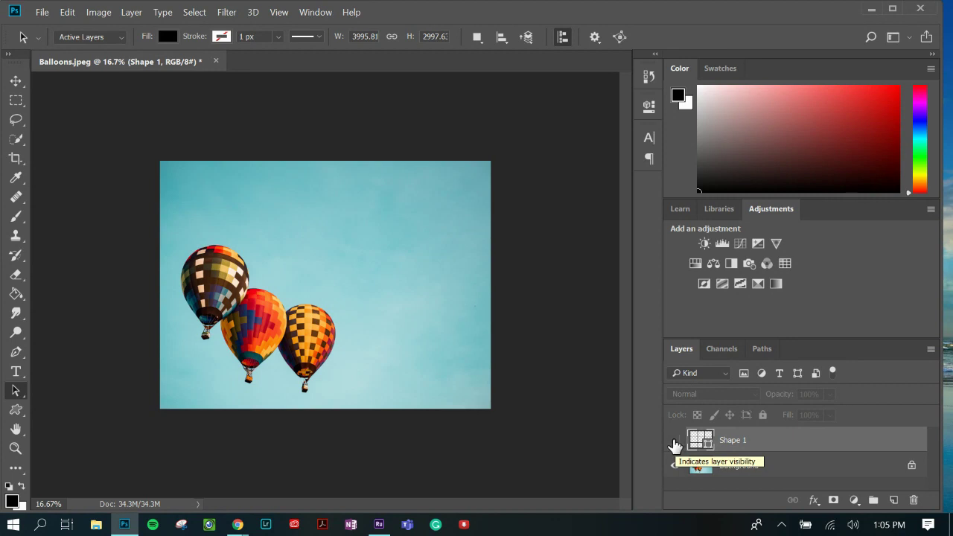
pyautogui.click(676, 444)
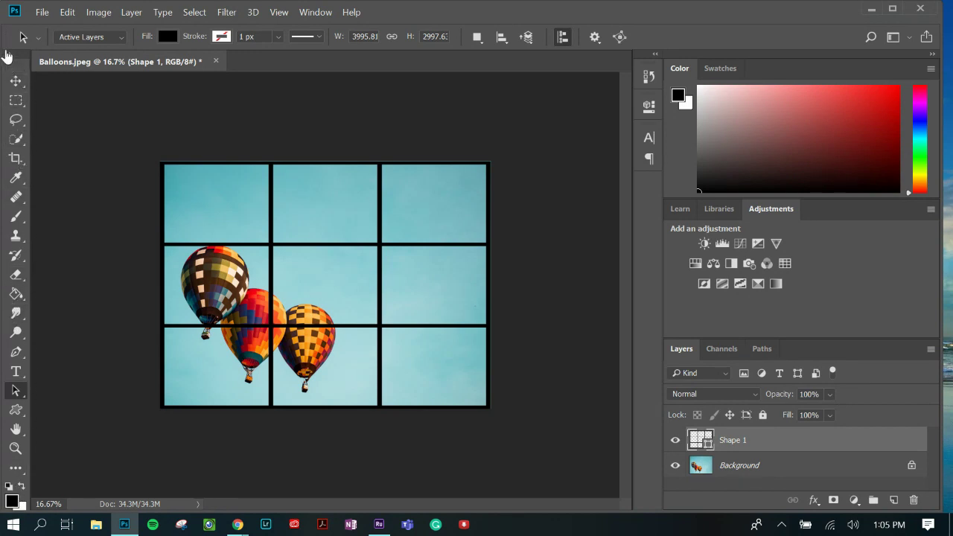
# Step: Lay the toolbar out in two columns and switch from the Rectangle Tool to the Custom Shape Tool
pyautogui.click(7, 55)
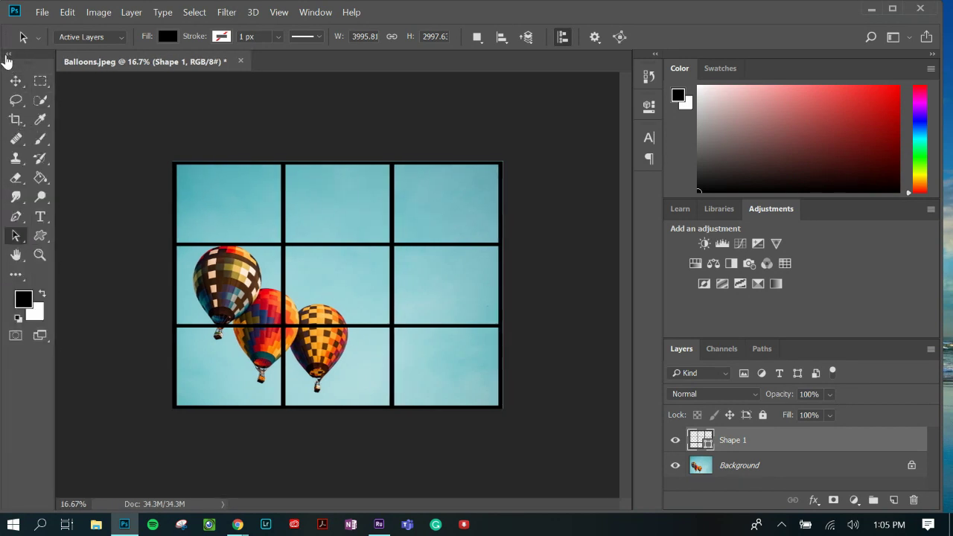
pyautogui.click(41, 236)
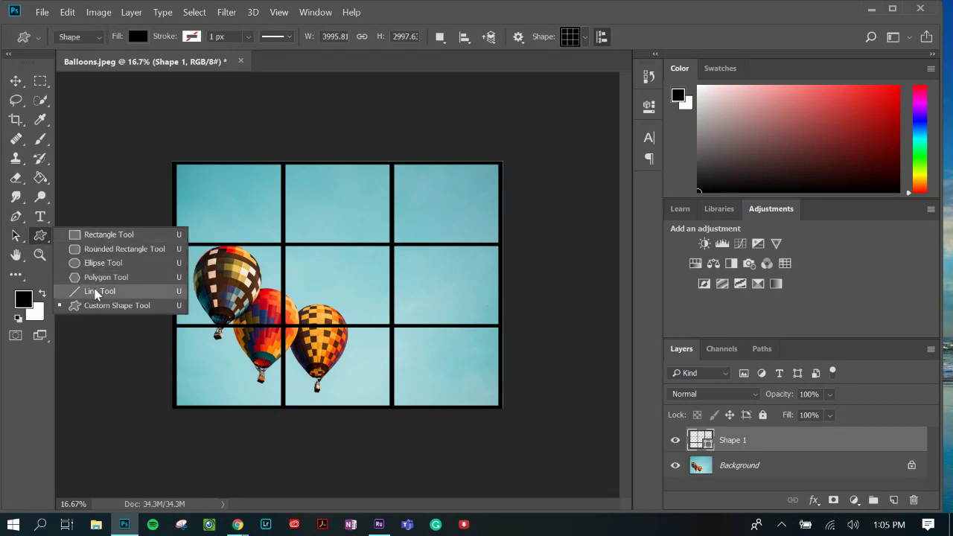
pyautogui.click(76, 236)
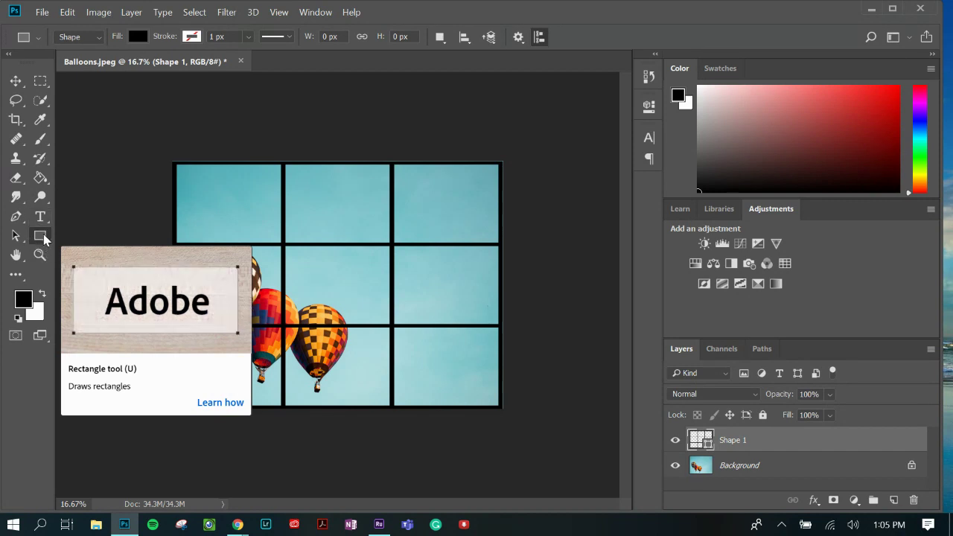
pyautogui.rightClick(43, 237)
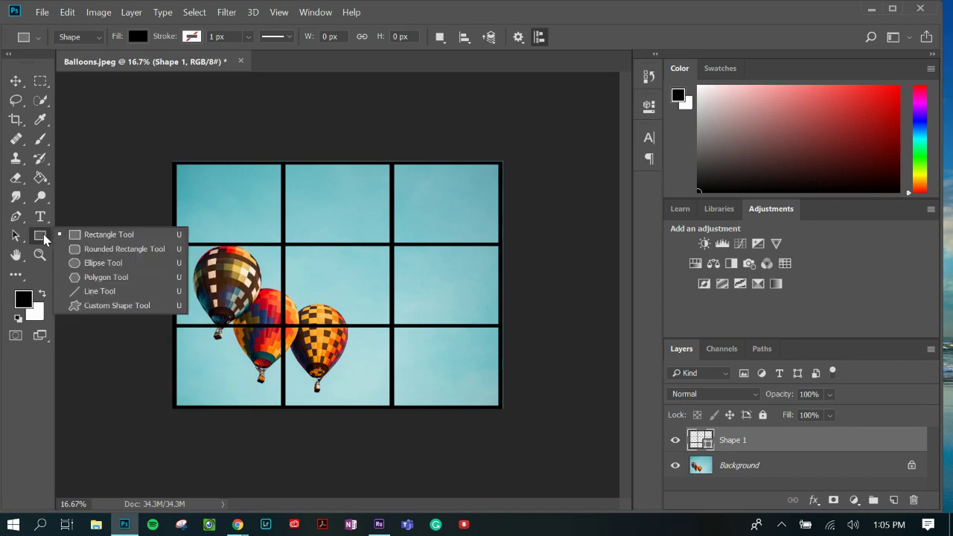
pyautogui.click(95, 306)
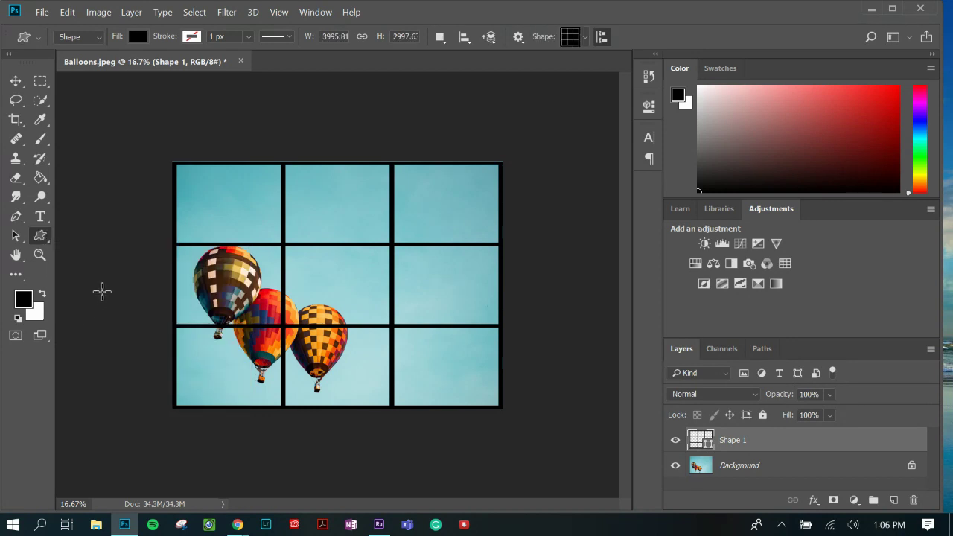
# Step: Revert to the Open history state to remove the grid layer, then show the custom shape picker
pyautogui.click(648, 76)
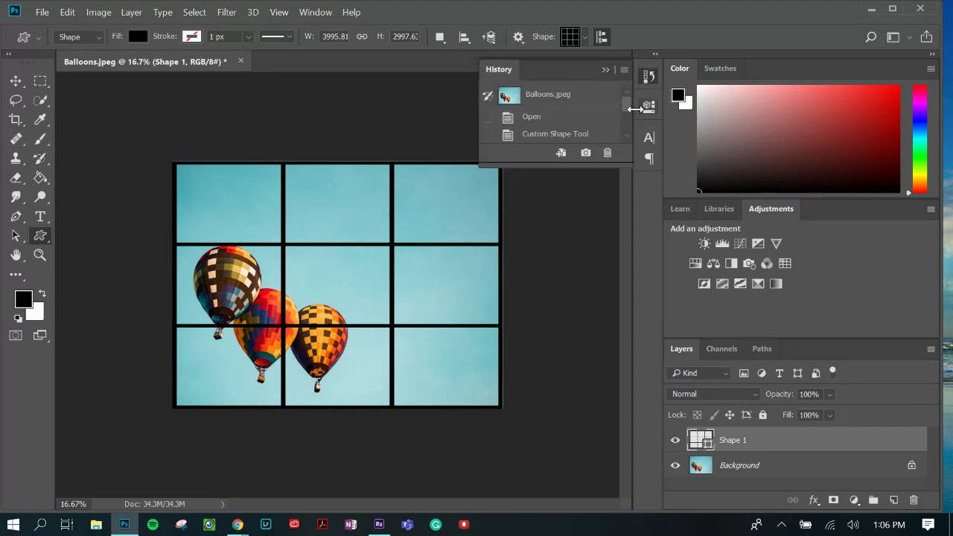
pyautogui.click(607, 120)
pyautogui.click(648, 76)
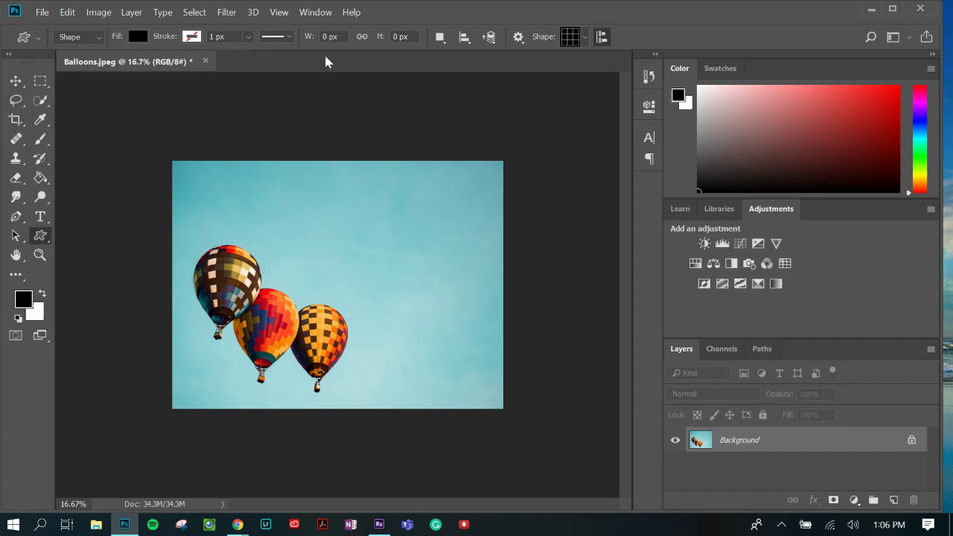
pyautogui.click(586, 38)
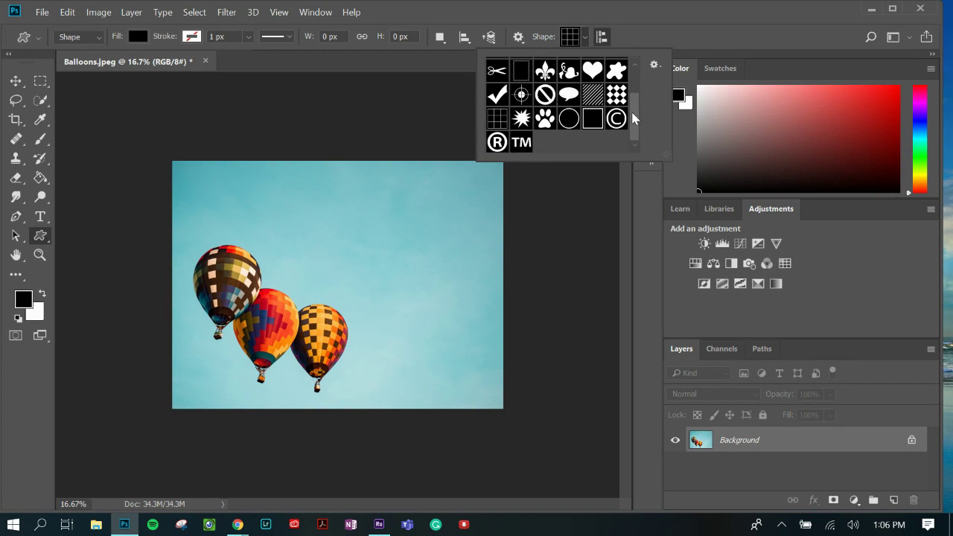
# Step: Scroll the custom shape list, keep the 3x3 grid shape selected, and close the picker
pyautogui.moveTo(634, 117); pyautogui.dragTo(635, 81)
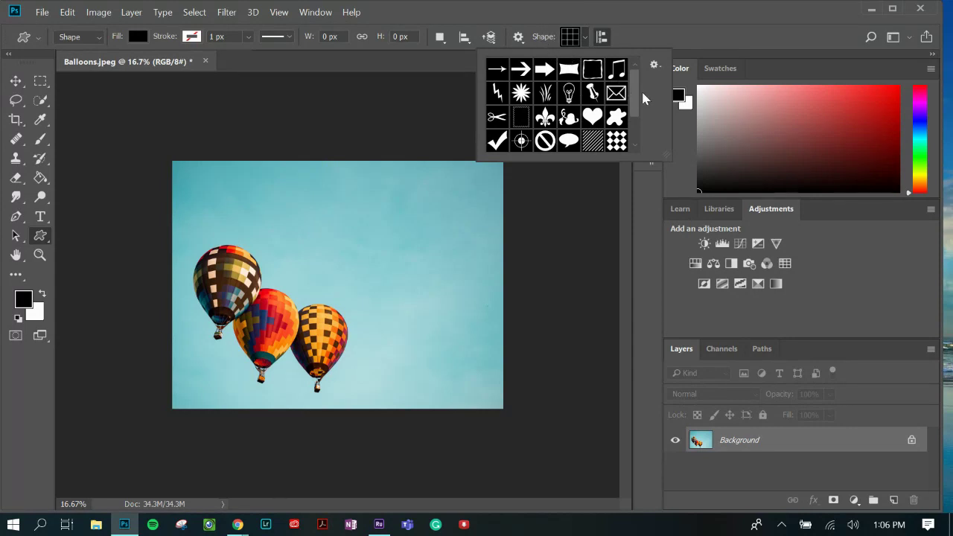
pyautogui.moveTo(634, 96); pyautogui.dragTo(632, 128)
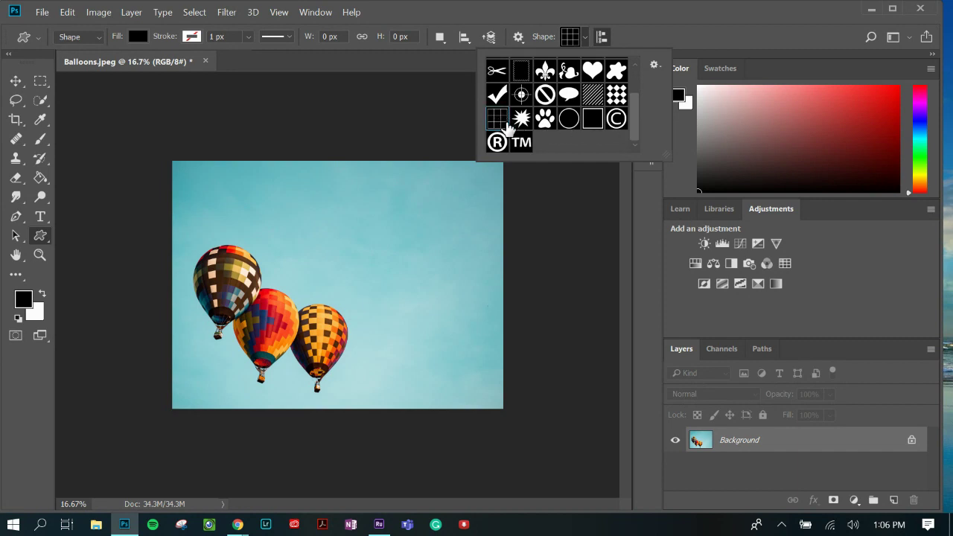
pyautogui.click(585, 41)
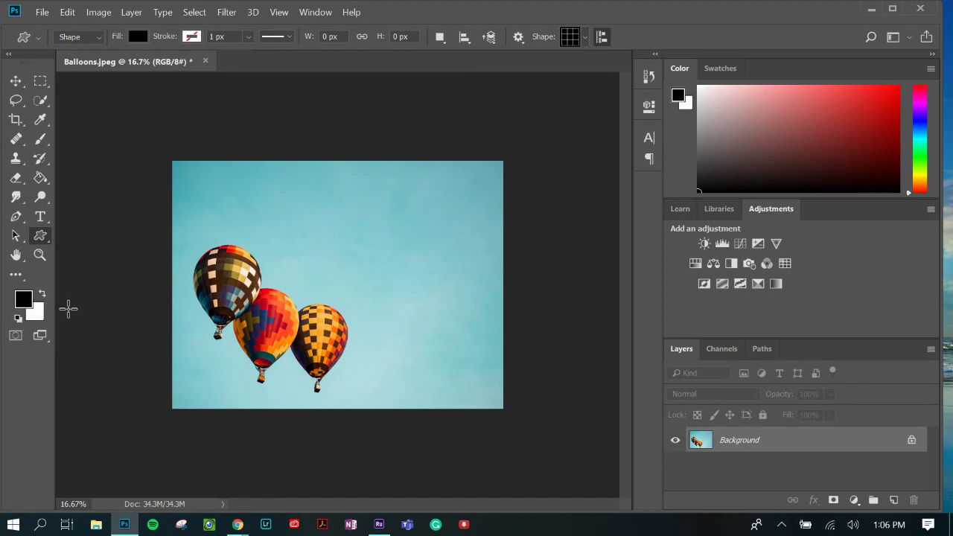
pyautogui.click(23, 299)
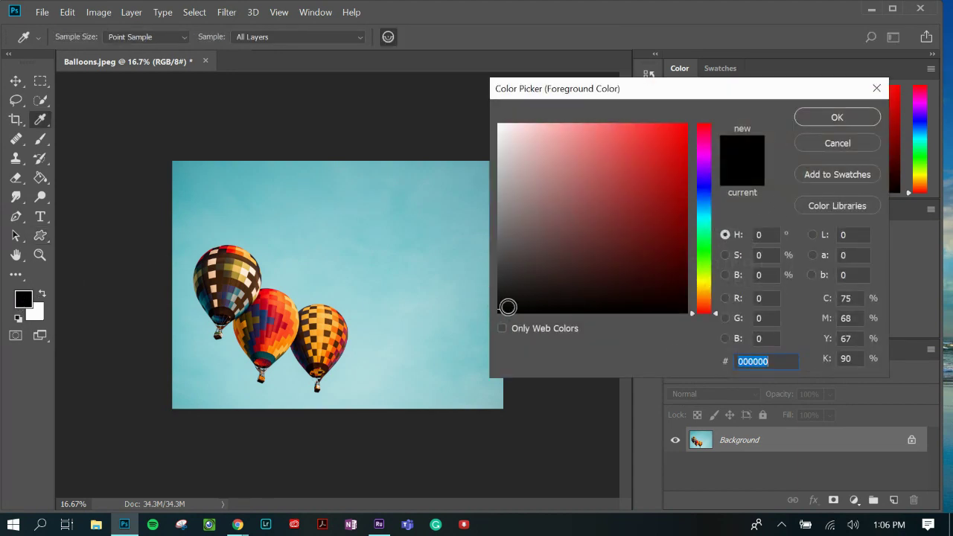
# Step: Set the foreground colour to pure black (000000) and confirm the Color Picker
pyautogui.click(580, 176)
pyautogui.moveTo(629, 146)
pyautogui.mouseDown()
pyautogui.moveTo(575, 200)
pyautogui.moveTo(491, 326)
pyautogui.mouseUp()
pyautogui.press('u')
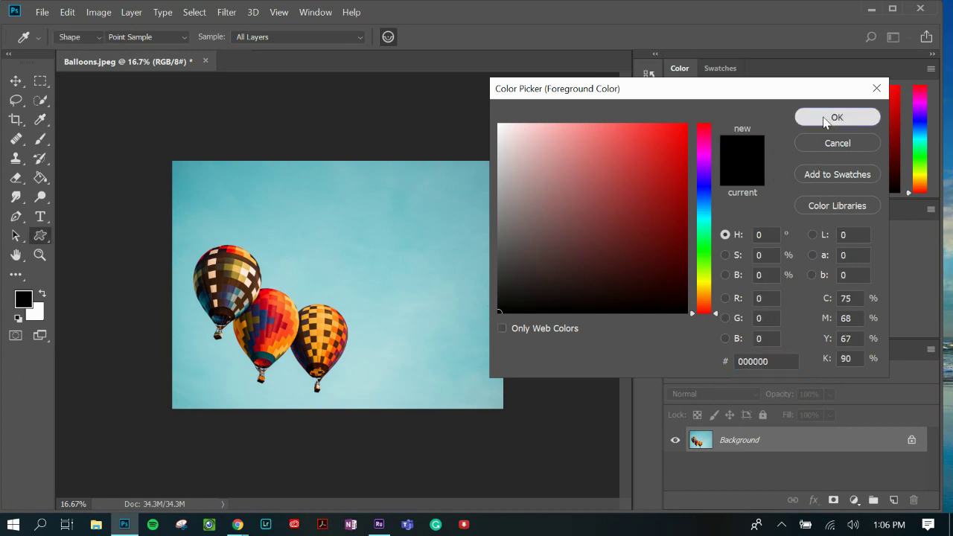
pyautogui.click(832, 117)
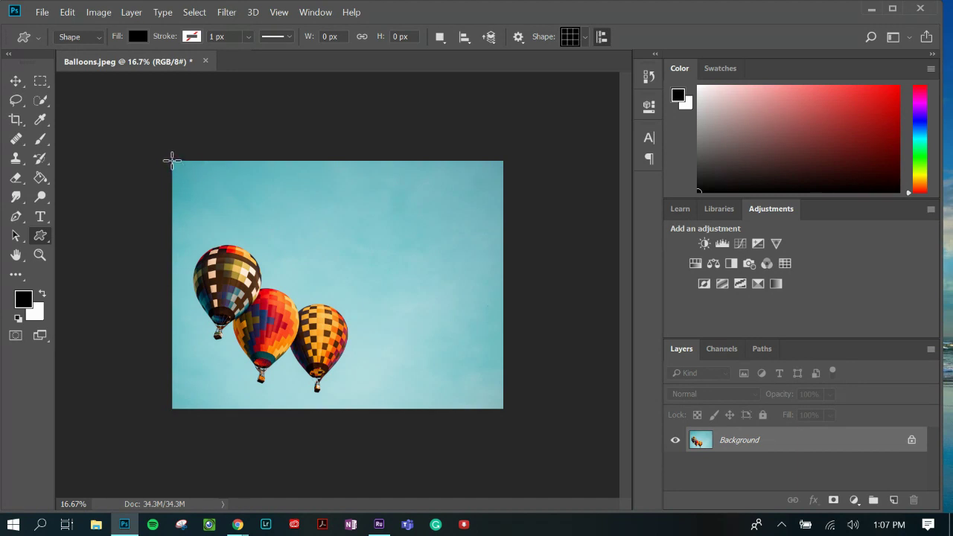
# Step: Draw the grid custom shape from the photo's top-left to bottom-right corner and commit it
pyautogui.moveTo(172, 160); pyautogui.dragTo(501, 408)
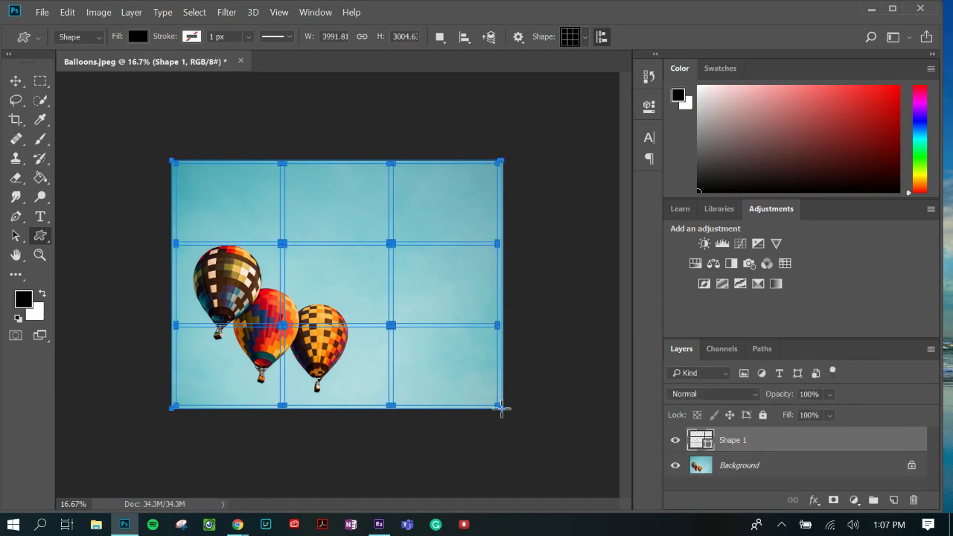
pyautogui.click(532, 345)
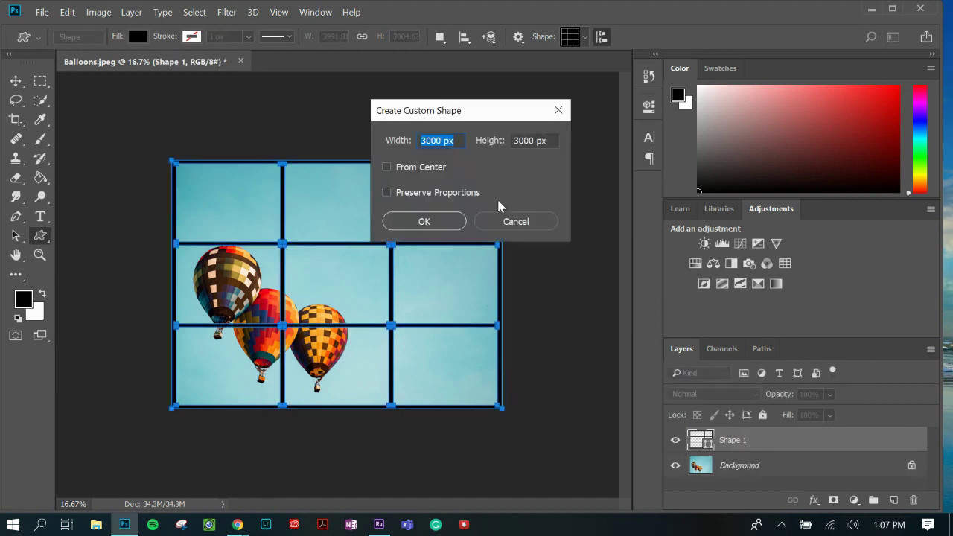
pyautogui.click(525, 228)
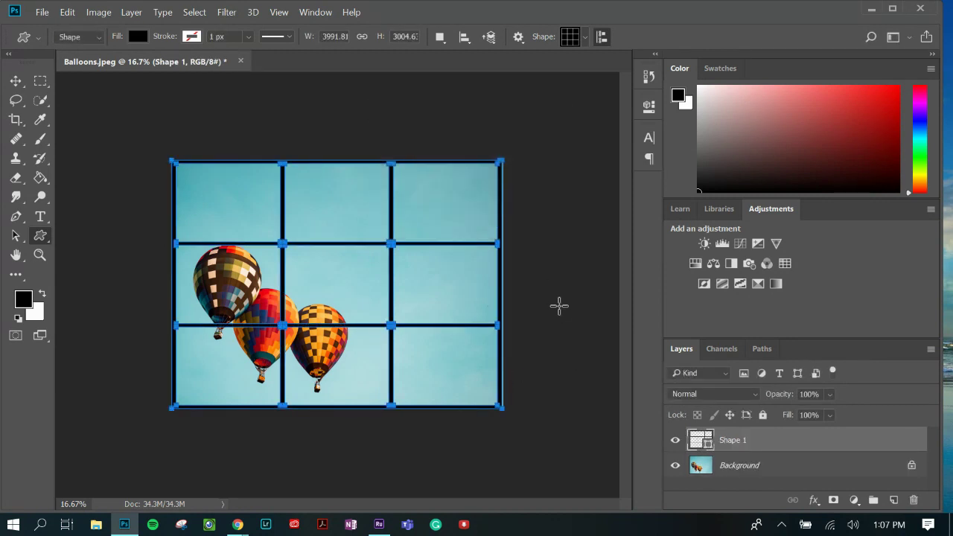
pyautogui.click(560, 306)
pyautogui.click(530, 227)
pyautogui.press('Return')
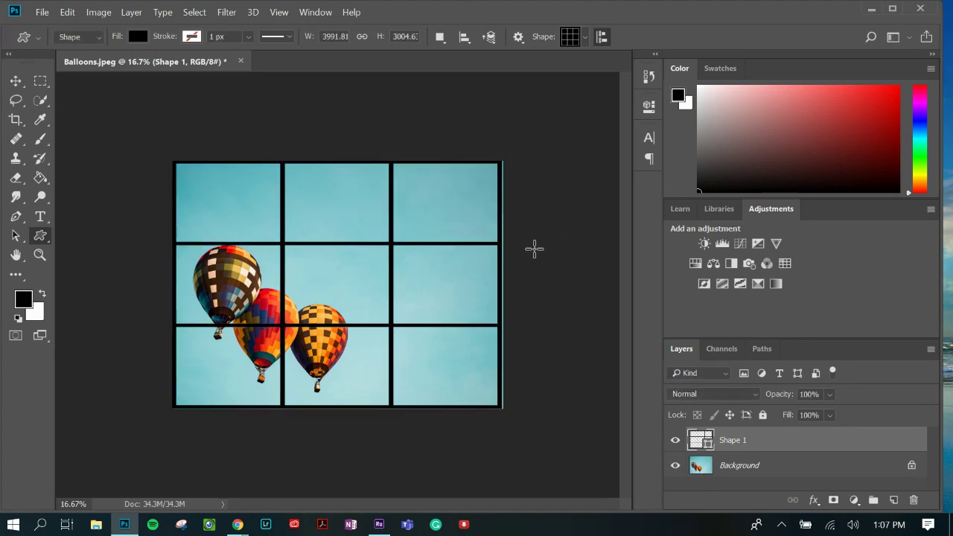
# Step: Nudge the grid shape down slightly with the Move tool and deselect it
pyautogui.click(15, 80)
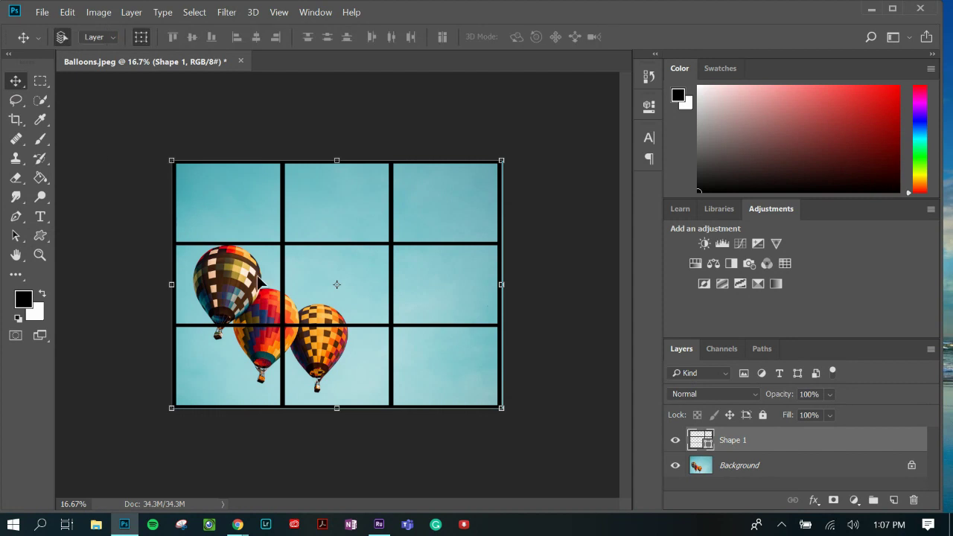
pyautogui.press('Down')
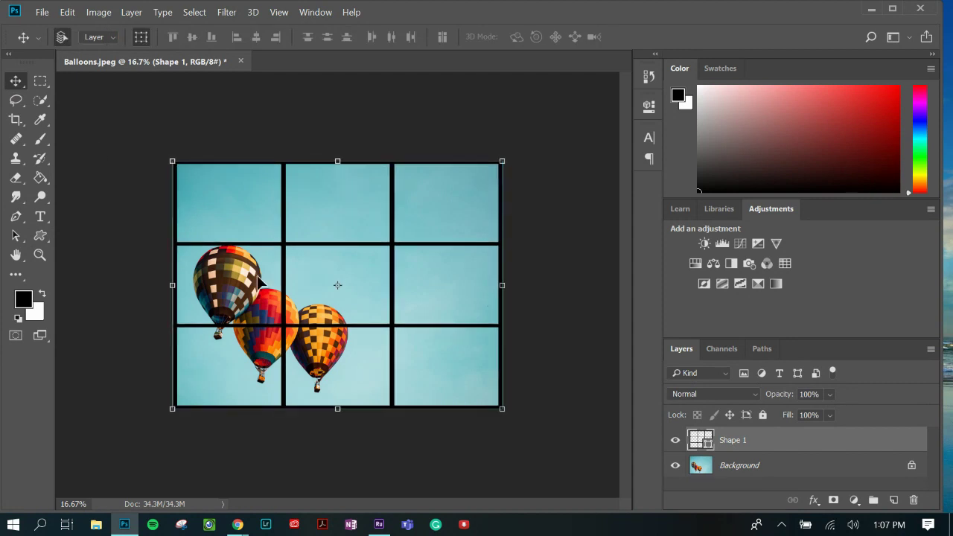
pyautogui.click(542, 301)
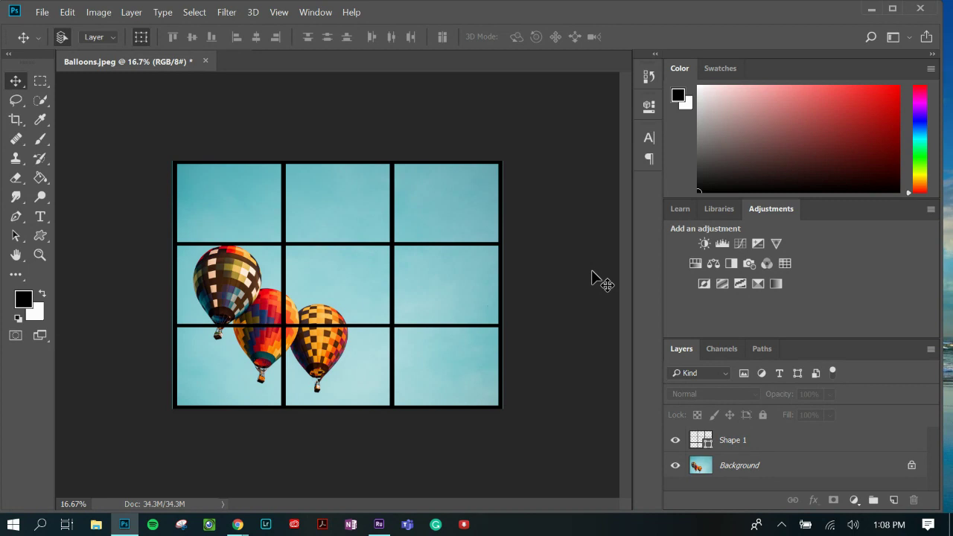
# Step: Use Merge Visible on the Background layer to bake the grid into a single layer
pyautogui.click(730, 469)
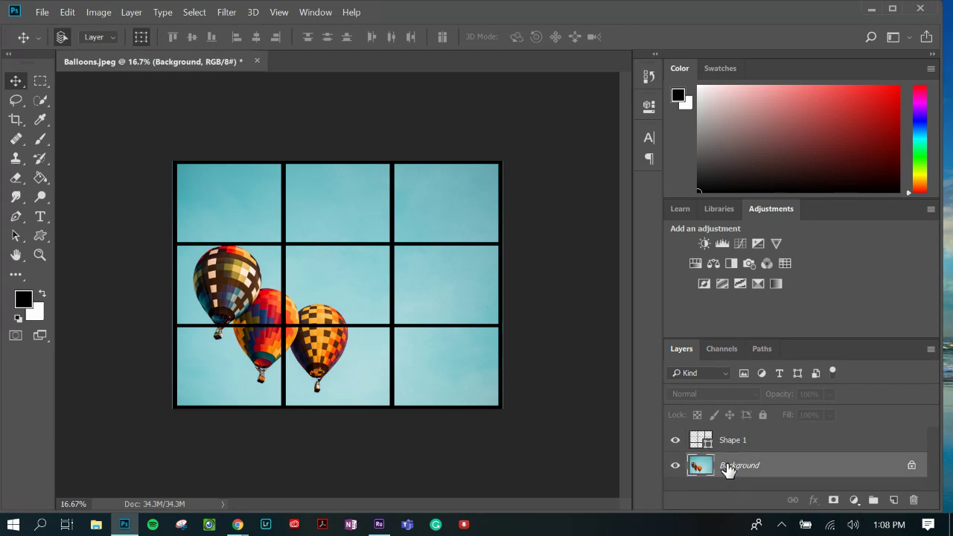
pyautogui.rightClick(728, 466)
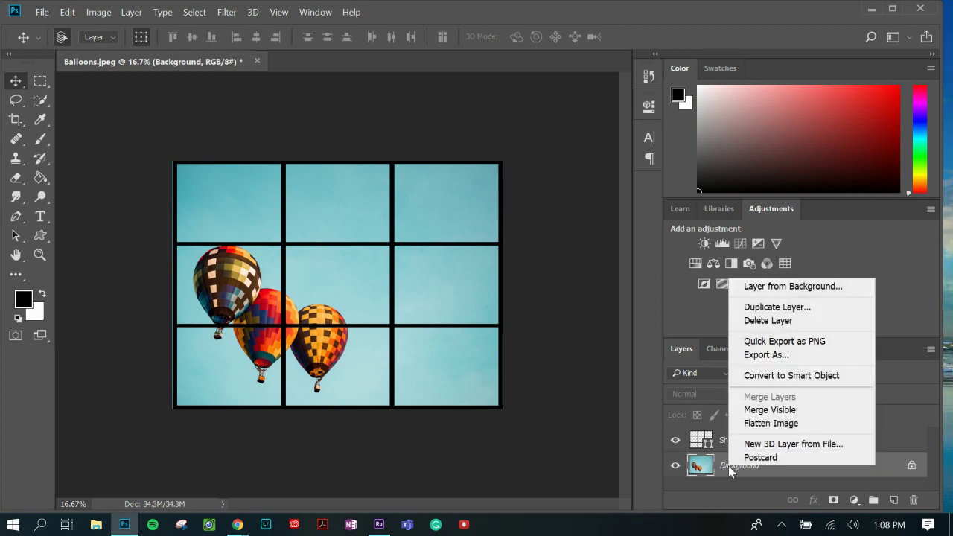
pyautogui.click(759, 411)
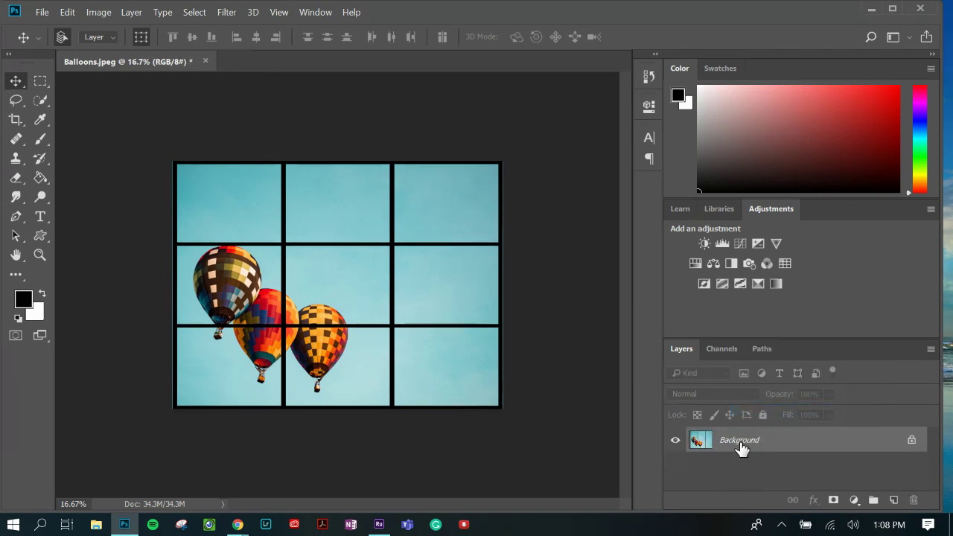
# Step: Save the image as the JPEG 'Balloons Rule of Thirds with grid.jpg' at maximum quality
pyautogui.click(41, 14)
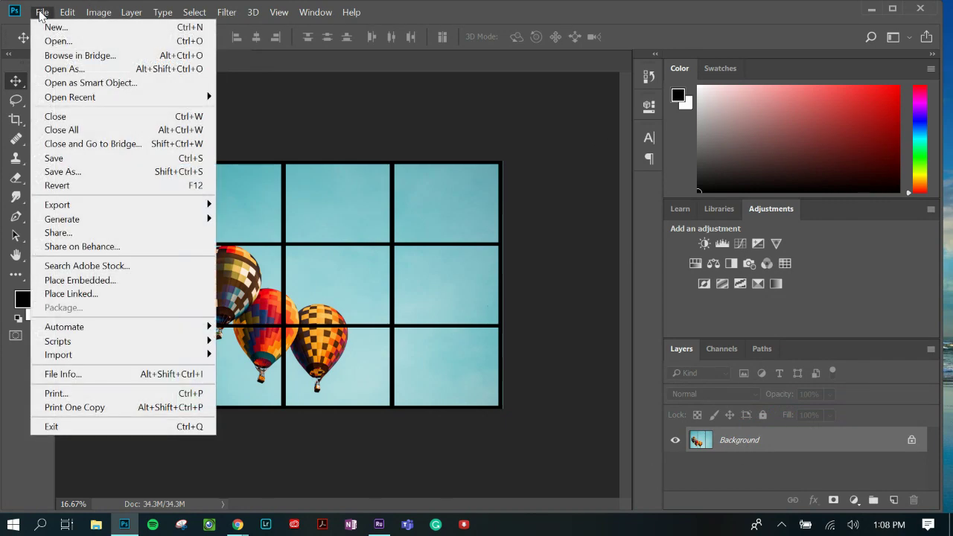
pyautogui.click(72, 172)
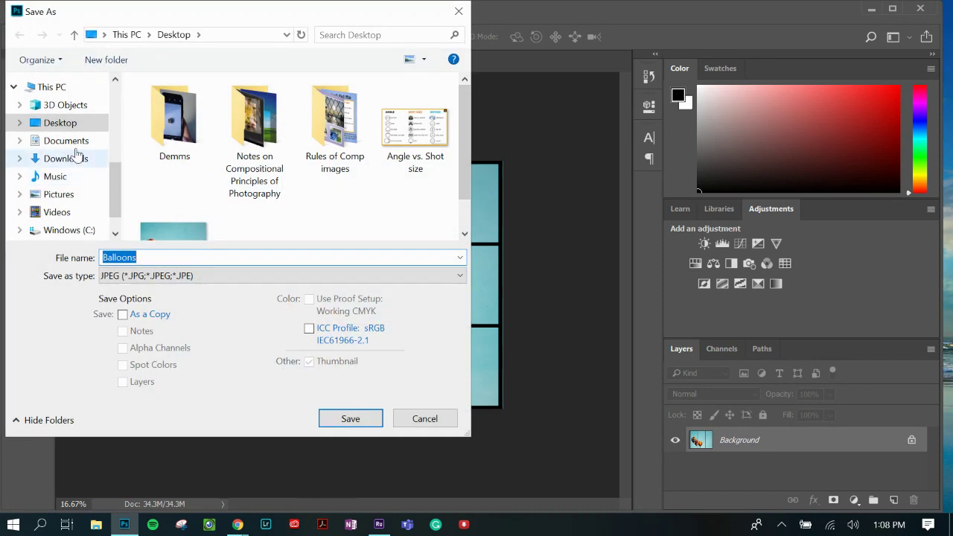
pyautogui.moveTo(219, 19); pyautogui.dragTo(341, 32)
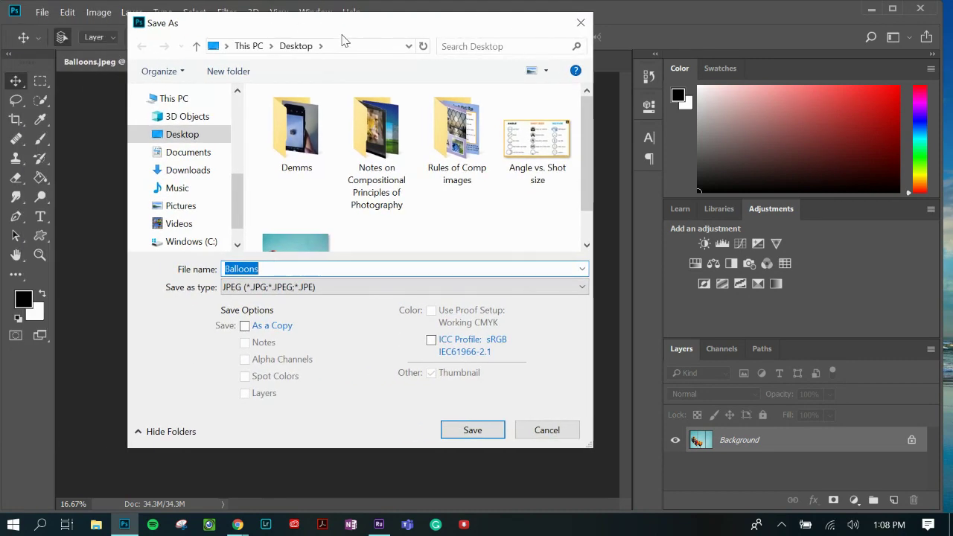
pyautogui.click(303, 267)
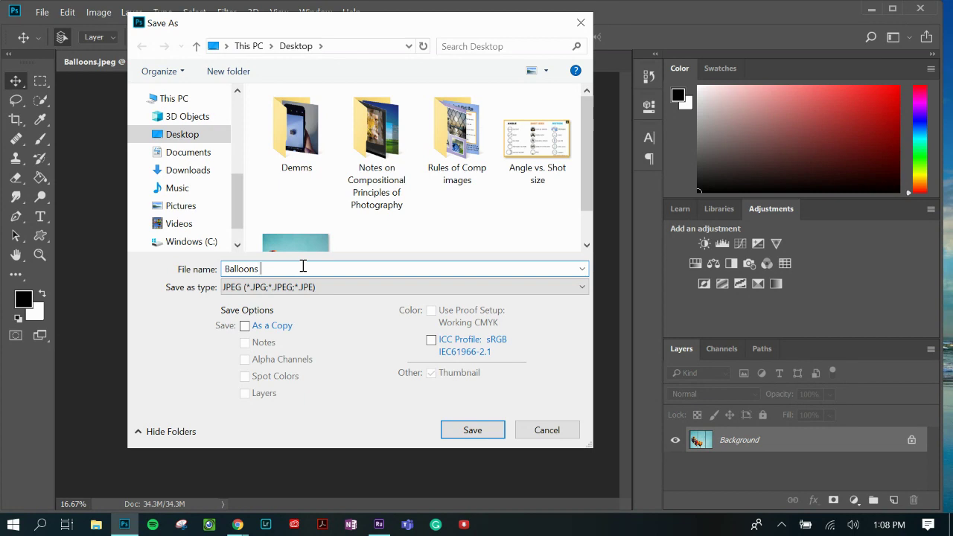
pyautogui.write('with')
pyautogui.press('BackSpace')
pyautogui.press('BackSpace')
pyautogui.press('BackSpace')
pyautogui.write('Rule of Thirds with gro')
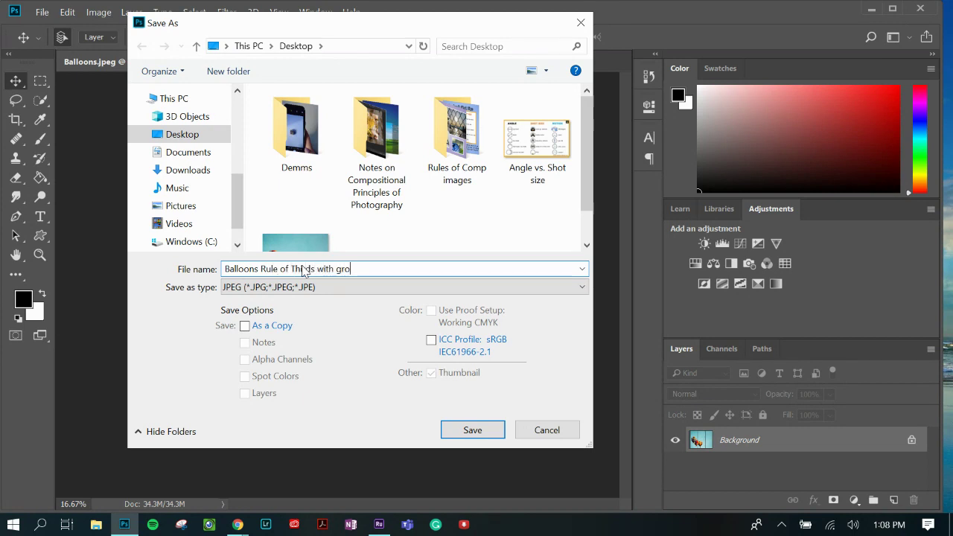
pyautogui.write('id')
pyautogui.click(485, 430)
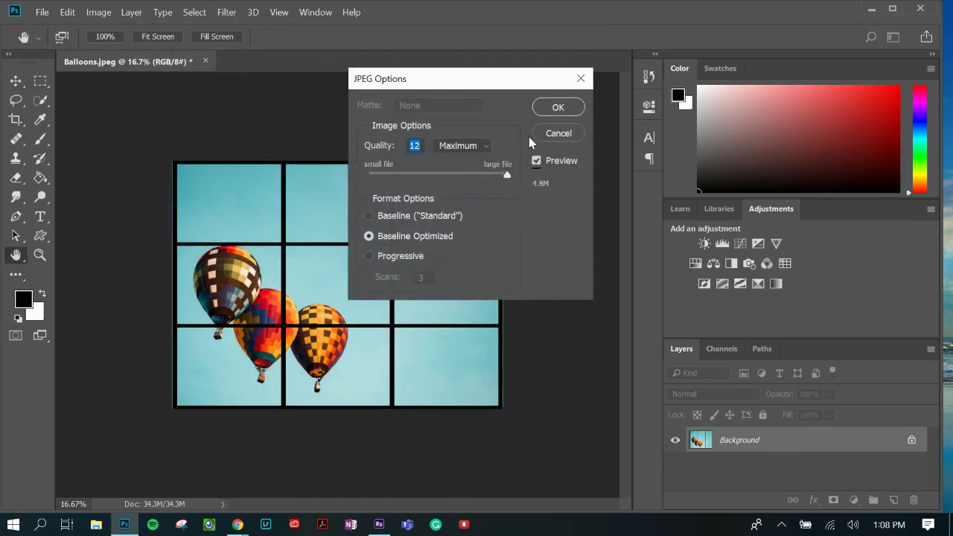
pyautogui.click(570, 108)
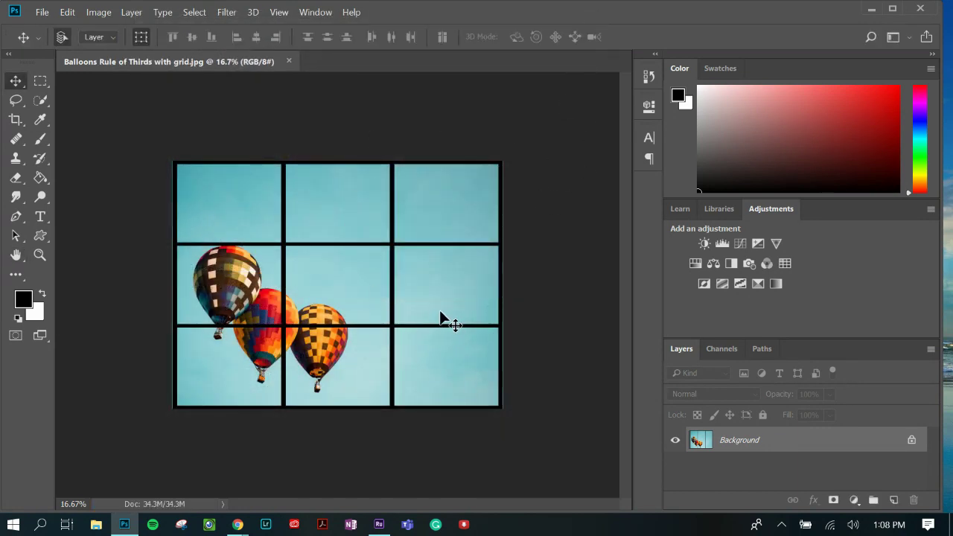